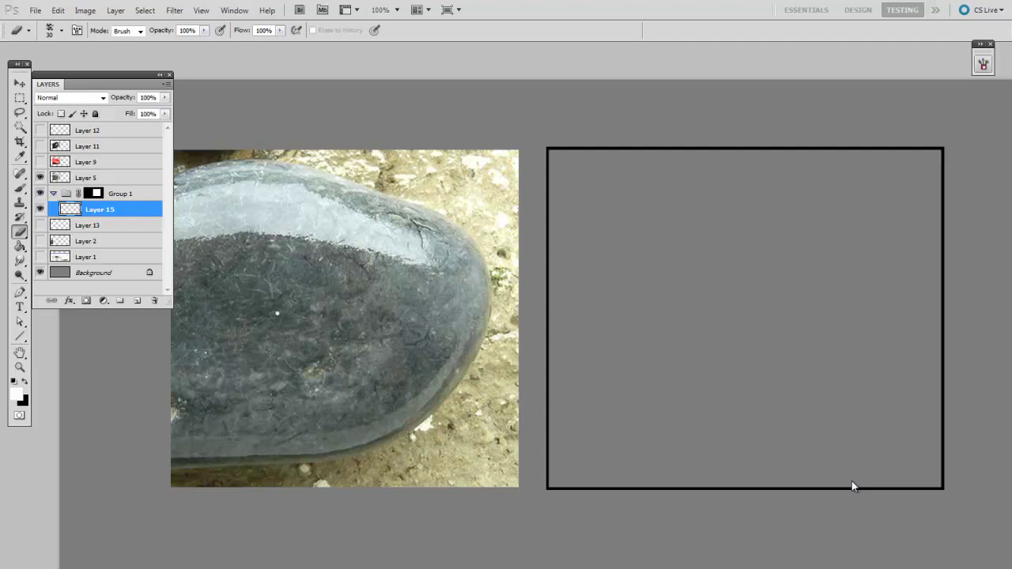
# Paint a white zigzag stroke inside the black frame with the flat elliptical brush enlarged to 125 px.
pyautogui.press('b')
pyautogui.rightClick(688, 371)
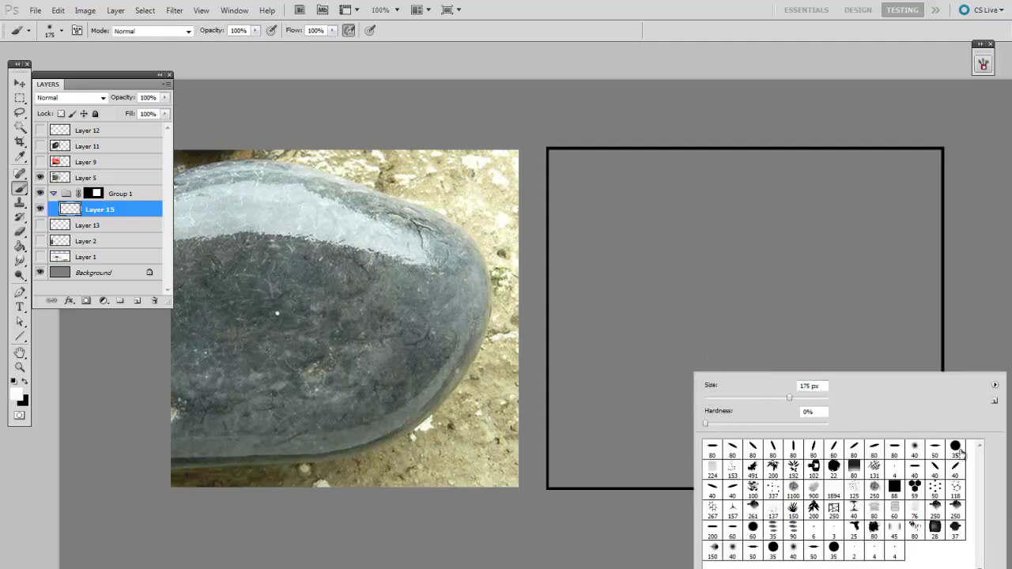
pyautogui.click(713, 447)
pyautogui.moveTo(619, 479); pyautogui.dragTo(617, 483)
pyautogui.press(']')
pyautogui.press(']')
pyautogui.press(']')
pyautogui.moveTo(661, 271)
pyautogui.mouseDown()
pyautogui.moveTo(747, 396)
pyautogui.moveTo(827, 451)
pyautogui.mouseUp()
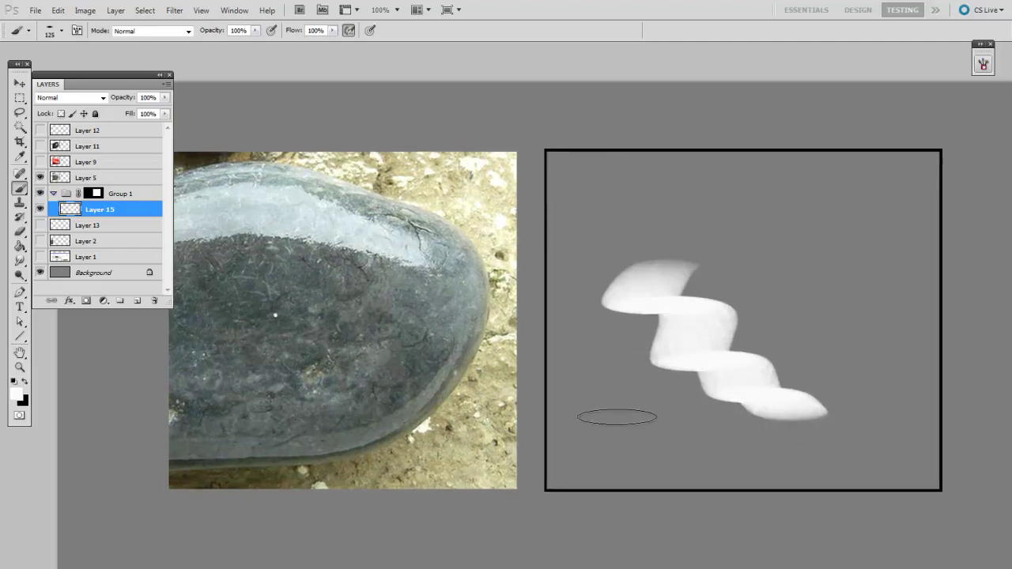
# Erase one side of the white zigzag along a diagonal with the hard round eraser at 40 px, and delete its layer.
pyautogui.press('e')
pyautogui.rightClick(615, 413)
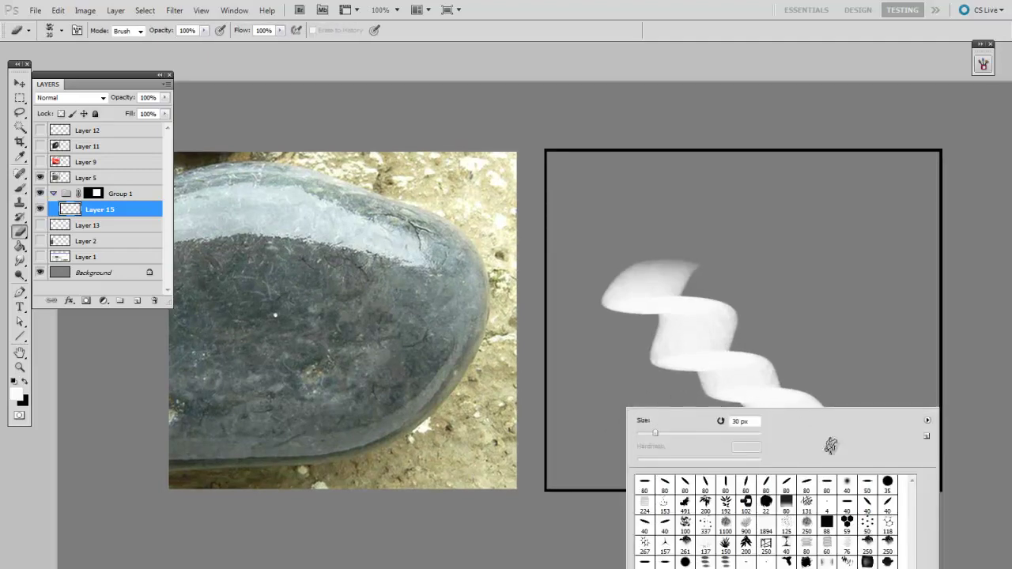
pyautogui.click(890, 484)
pyautogui.click(626, 447)
pyautogui.moveTo(683, 248)
pyautogui.mouseDown()
pyautogui.moveTo(785, 369)
pyautogui.moveTo(691, 253)
pyautogui.moveTo(751, 289)
pyautogui.moveTo(756, 326)
pyautogui.moveTo(781, 305)
pyautogui.moveTo(731, 351)
pyautogui.moveTo(907, 415)
pyautogui.moveTo(734, 383)
pyautogui.moveTo(851, 416)
pyautogui.moveTo(798, 450)
pyautogui.mouseUp()
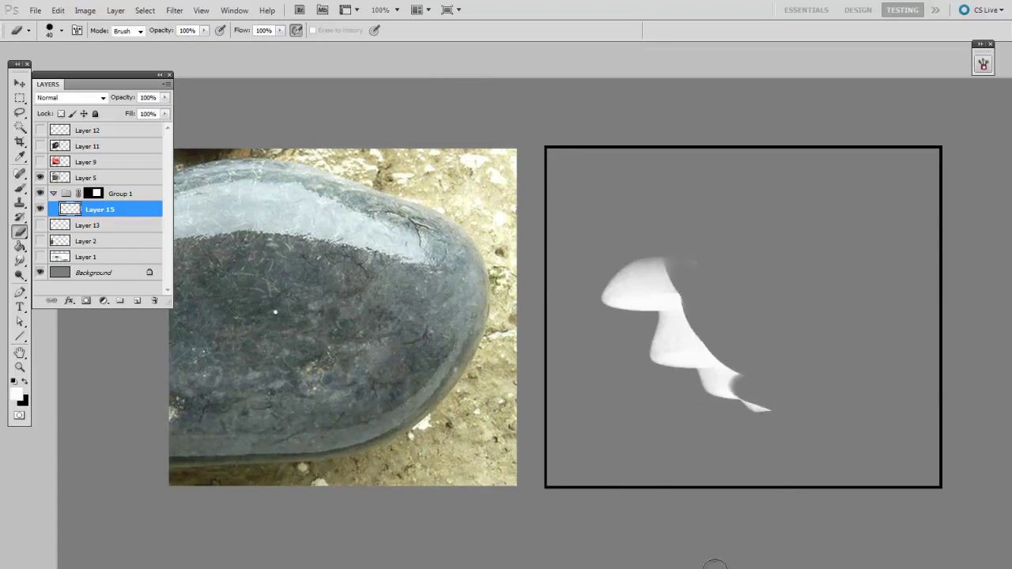
pyautogui.moveTo(142, 212); pyautogui.dragTo(156, 300)
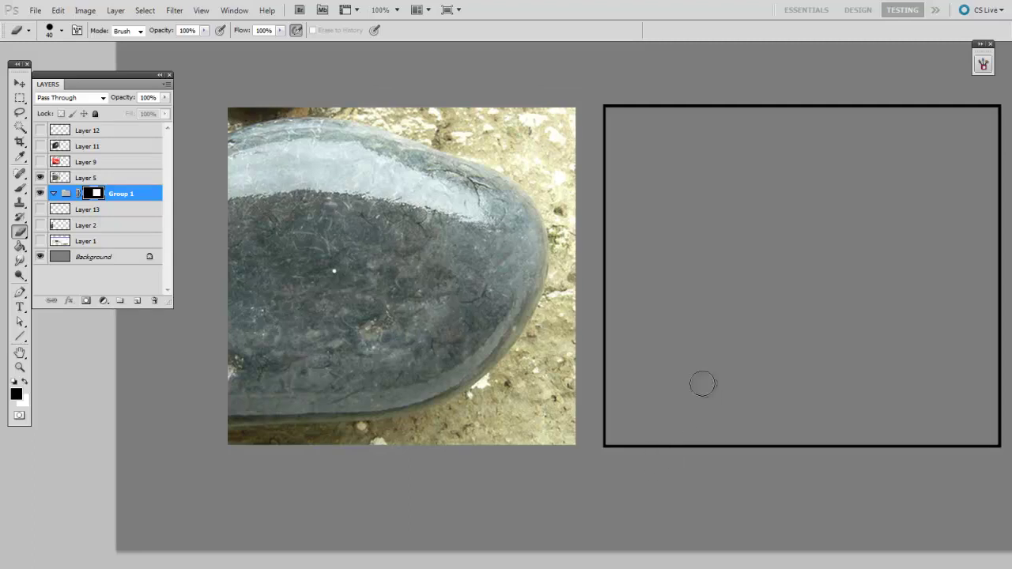
# Add a new layer inside Group 1 and choose the soft round 40 px brush with white as foreground colour.
pyautogui.hotkey('ctrl', 'shift', 'alt', 'n')
pyautogui.press('x')
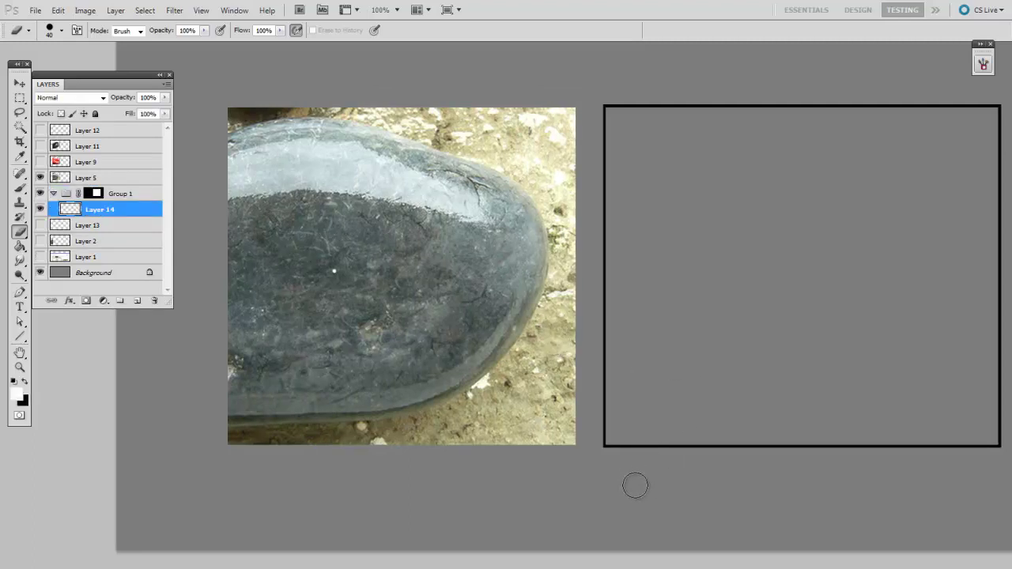
pyautogui.press('b')
pyautogui.rightClick(685, 375)
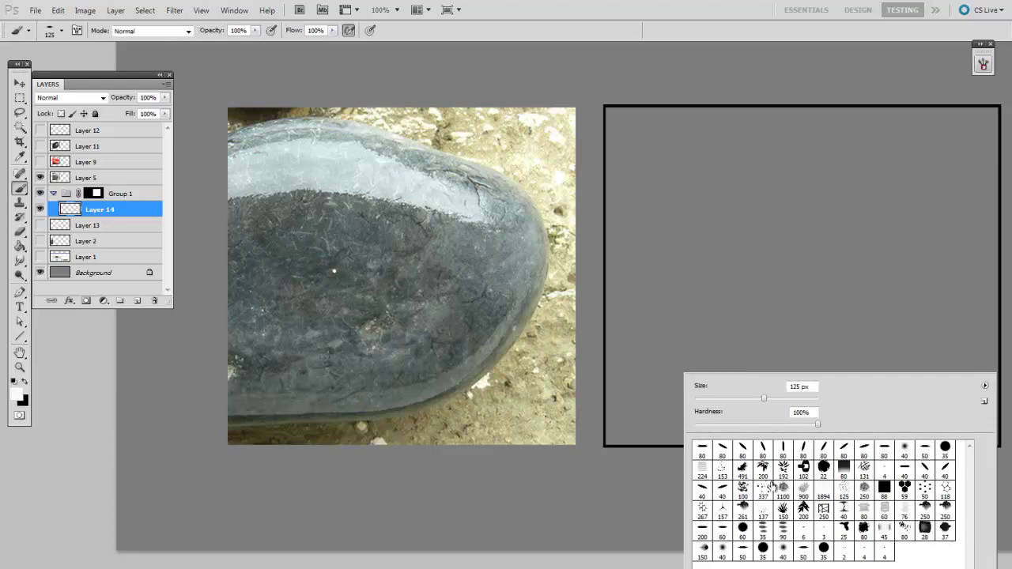
pyautogui.click(906, 450)
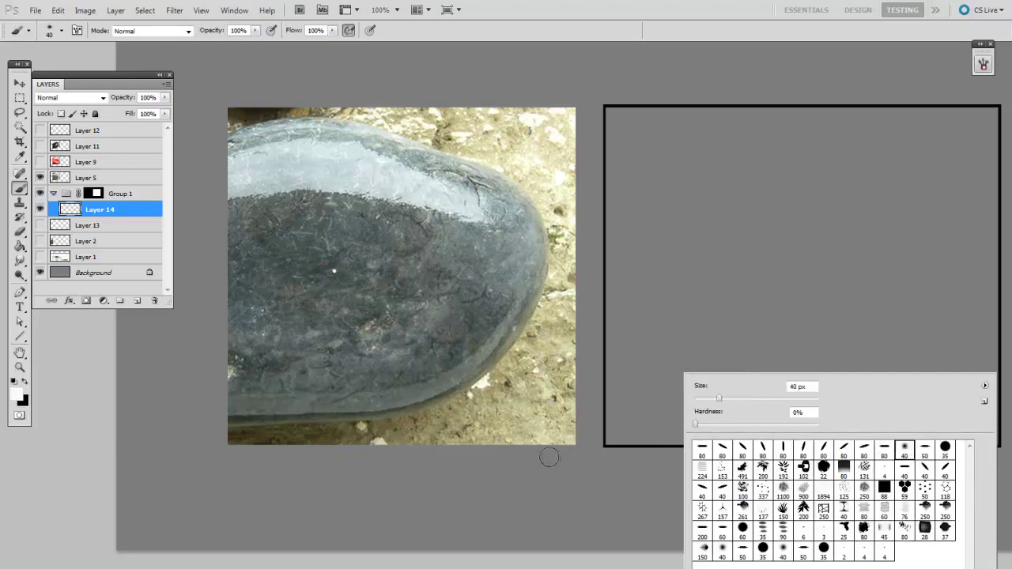
pyautogui.press('space')
pyautogui.moveTo(579, 441); pyautogui.dragTo(561, 436)
pyautogui.press('space')
pyautogui.moveTo(607, 242); pyautogui.dragTo(542, 250)
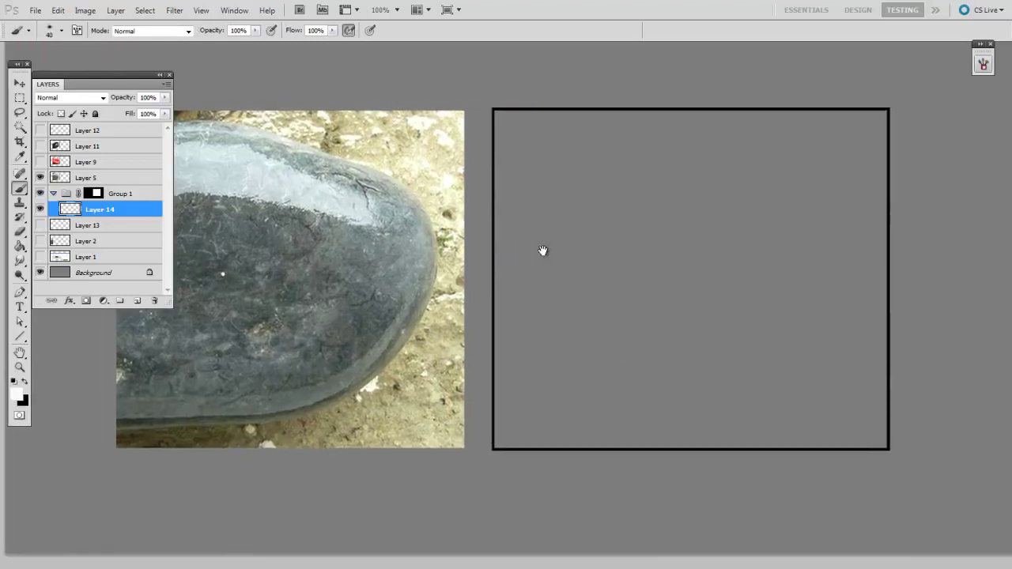
# Paint a soft white curved band across the upper part of the black frame with the brush enlarged to 125 px.
pyautogui.press(']')
pyautogui.press(']')
pyautogui.press(']')
pyautogui.press(']')
pyautogui.press(']')
pyautogui.press(']')
pyautogui.press(']')
pyautogui.moveTo(471, 173)
pyautogui.mouseDown()
pyautogui.moveTo(732, 185)
pyautogui.moveTo(934, 281)
pyautogui.mouseUp()
pyautogui.moveTo(687, 355); pyautogui.dragTo(757, 367)
pyautogui.moveTo(537, 217); pyautogui.dragTo(986, 260)
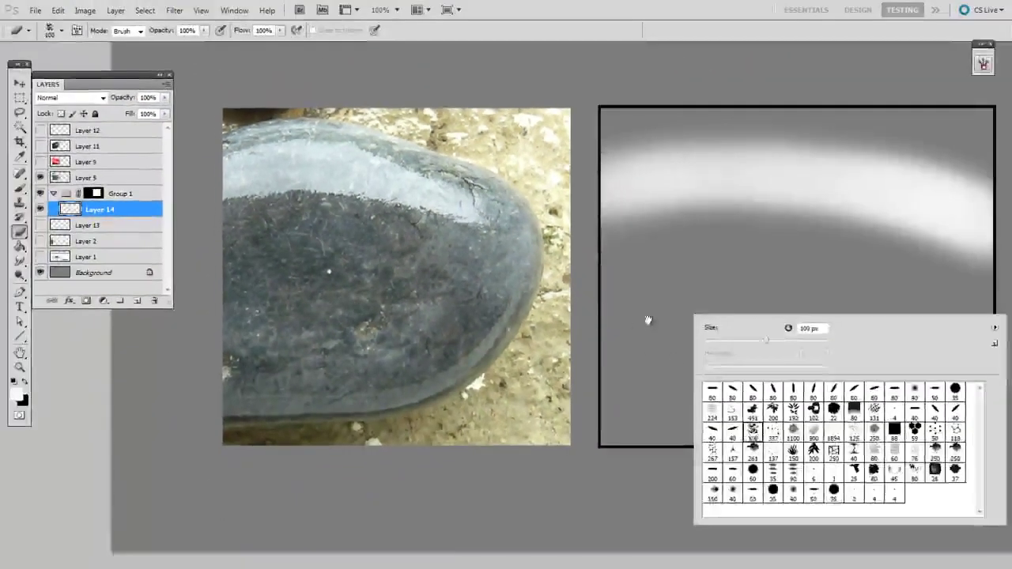
# Try a black stroke below the white band with the textured 100 px brush reduced to 60 px.
pyautogui.click(649, 320)
pyautogui.rightClick(526, 392)
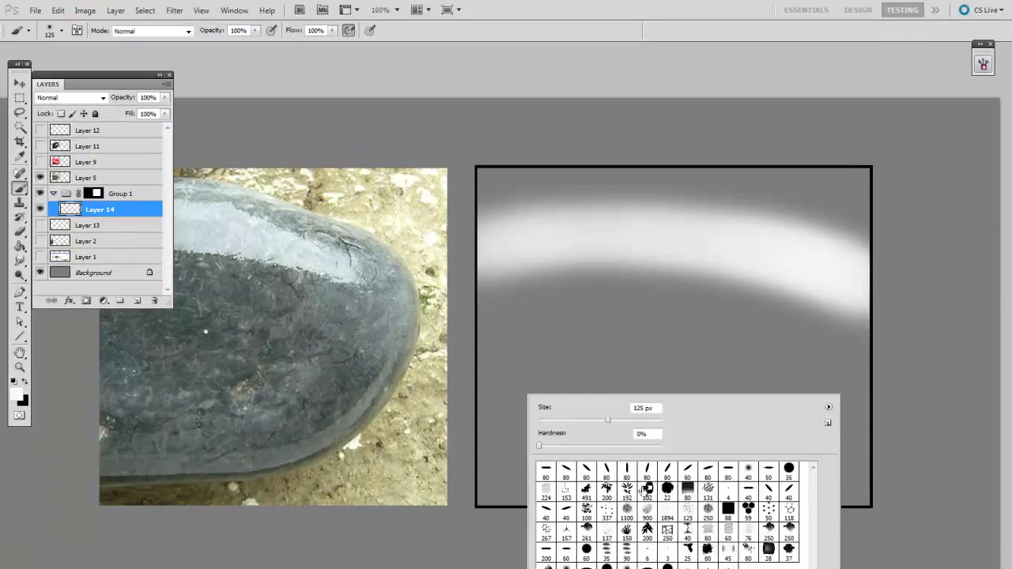
pyautogui.doubleClick(590, 511)
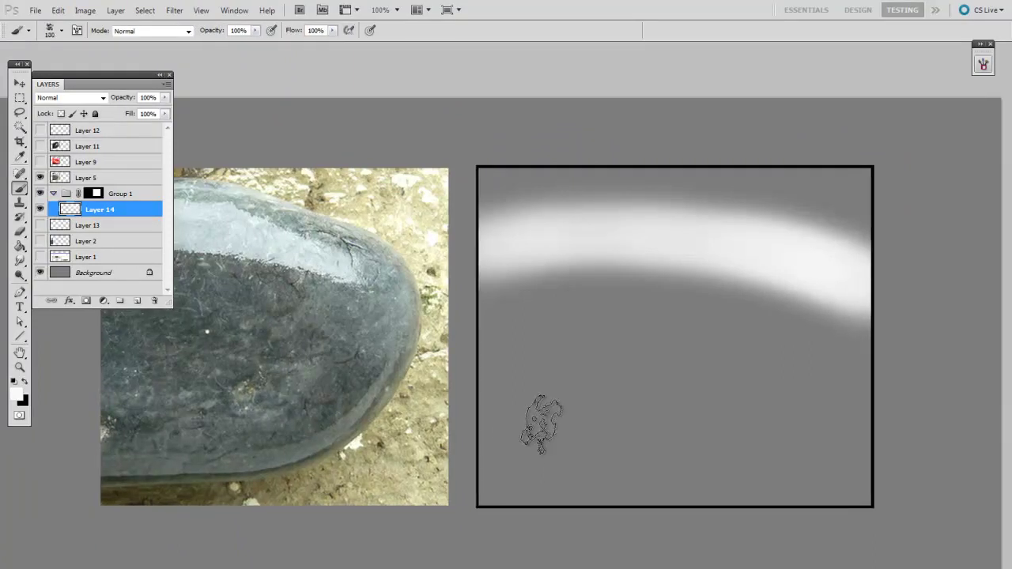
pyautogui.press('x')
pyautogui.press('[')
pyautogui.press('[')
pyautogui.press('[')
pyautogui.press('[')
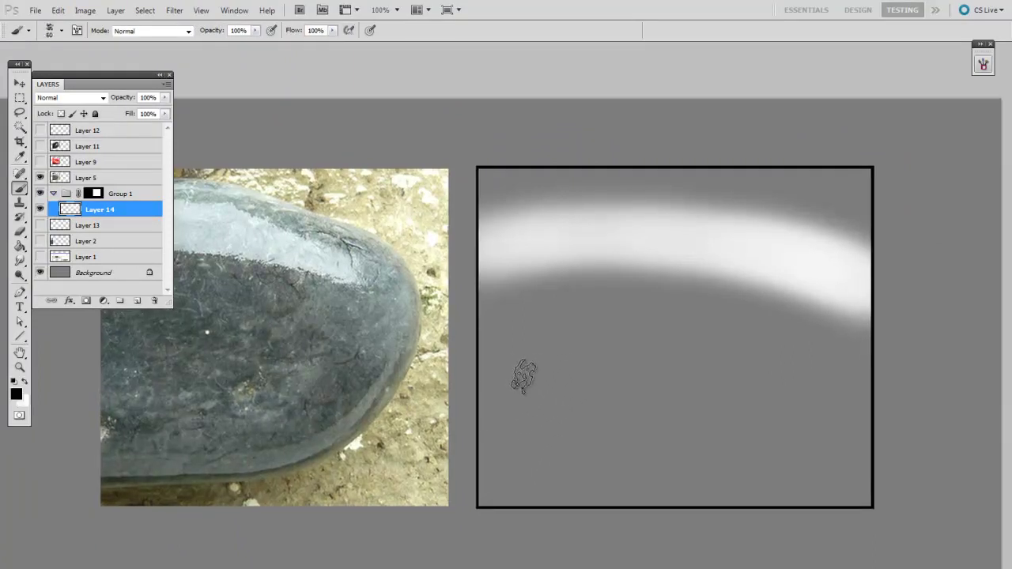
pyautogui.moveTo(526, 373); pyautogui.dragTo(704, 440)
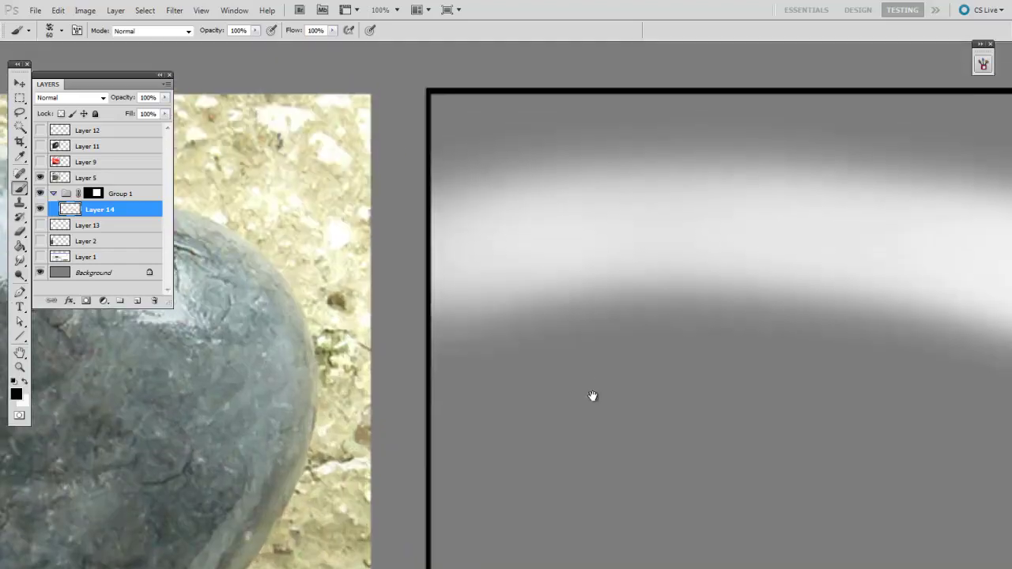
# Erase the lower edge of the white band into a rough outline using the textured eraser at 35 px.
pyautogui.moveTo(592, 395); pyautogui.dragTo(574, 402)
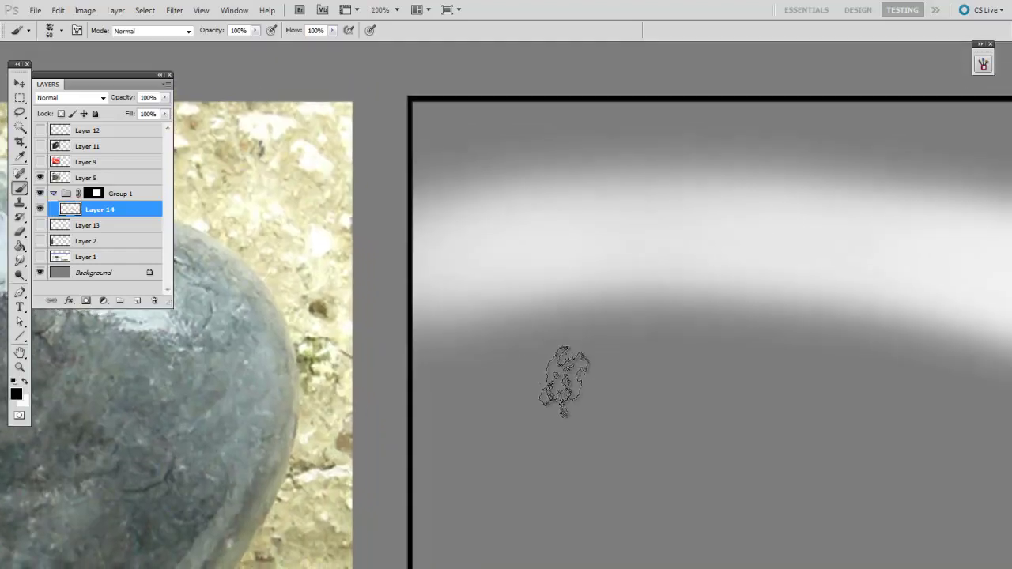
pyautogui.press('e')
pyautogui.rightClick(575, 381)
pyautogui.click(506, 454)
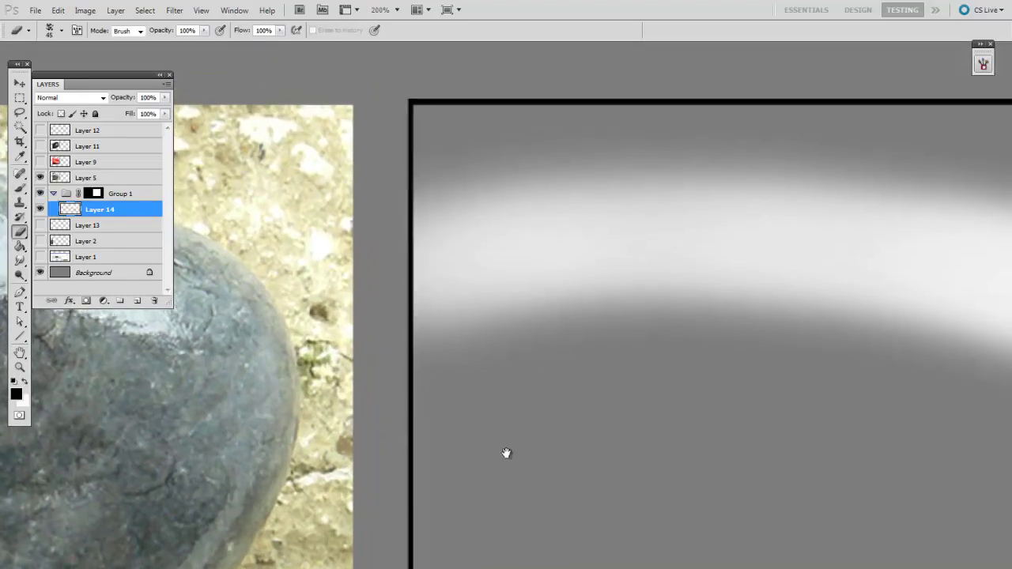
pyautogui.moveTo(506, 454)
pyautogui.mouseDown()
pyautogui.moveTo(477, 445)
pyautogui.moveTo(466, 455)
pyautogui.mouseUp()
pyautogui.press('[')
pyautogui.moveTo(375, 368)
pyautogui.mouseDown()
pyautogui.moveTo(423, 355)
pyautogui.moveTo(592, 357)
pyautogui.moveTo(541, 372)
pyautogui.mouseUp()
pyautogui.hscroll(3, 419, 364)
pyautogui.scroll(-1, 419, 364)
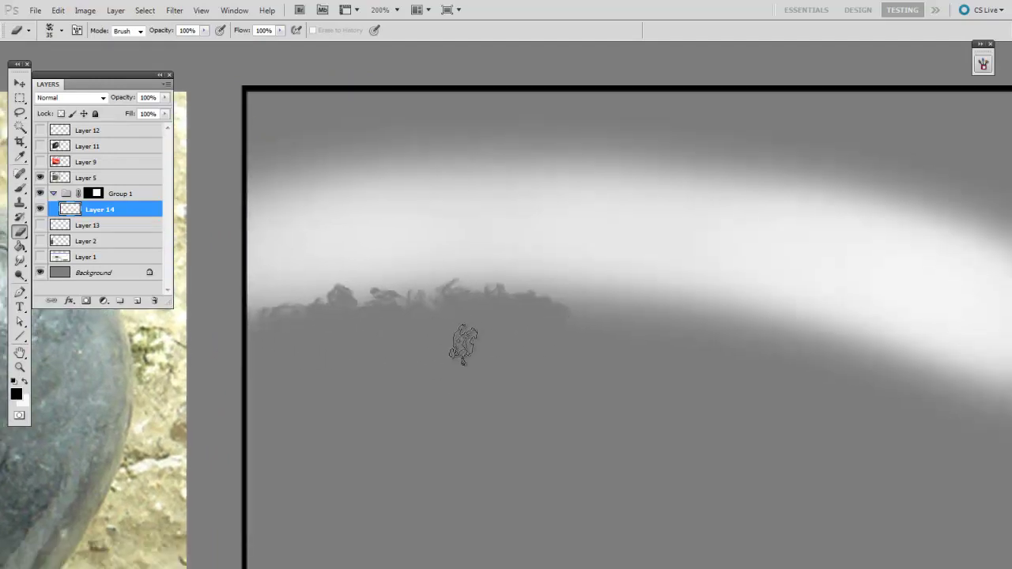
pyautogui.moveTo(463, 346)
pyautogui.mouseDown()
pyautogui.moveTo(498, 327)
pyautogui.moveTo(606, 332)
pyautogui.moveTo(804, 370)
pyautogui.moveTo(836, 392)
pyautogui.mouseUp()
pyautogui.moveTo(720, 391); pyautogui.dragTo(479, 326)
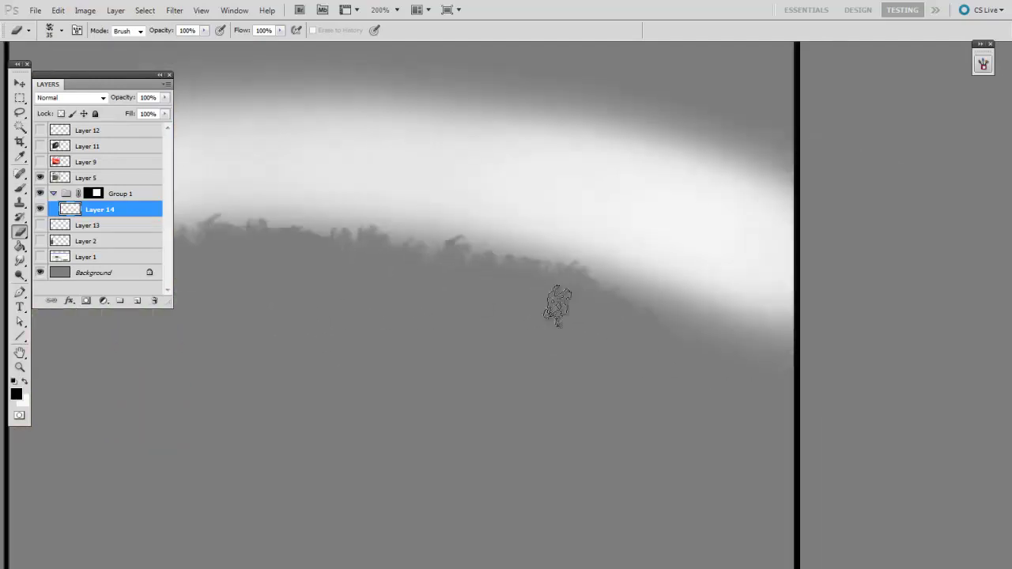
pyautogui.moveTo(558, 307); pyautogui.dragTo(768, 369)
# Roughen the upper edge of the white band with the textured eraser reduced to 25 px.
pyautogui.moveTo(484, 356)
pyautogui.mouseDown()
pyautogui.moveTo(736, 429)
pyautogui.moveTo(783, 457)
pyautogui.mouseUp()
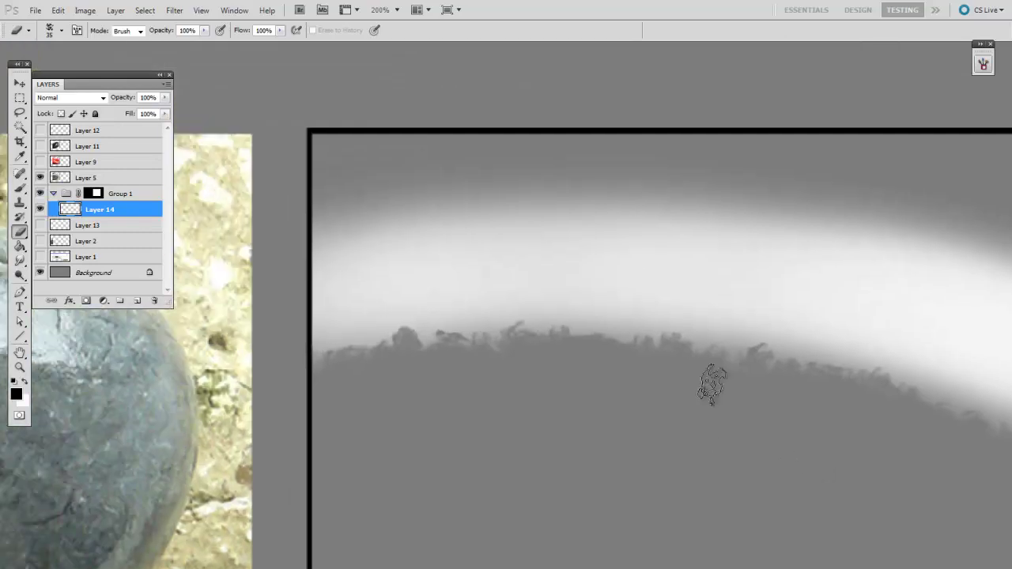
pyautogui.moveTo(307, 209)
pyautogui.mouseDown()
pyautogui.moveTo(388, 203)
pyautogui.moveTo(379, 193)
pyautogui.moveTo(607, 174)
pyautogui.moveTo(512, 180)
pyautogui.mouseUp()
pyautogui.press('[')
pyautogui.press('[')
pyautogui.moveTo(601, 202)
pyautogui.mouseDown()
pyautogui.moveTo(833, 211)
pyautogui.moveTo(571, 176)
pyautogui.moveTo(756, 203)
pyautogui.moveTo(898, 240)
pyautogui.mouseUp()
pyautogui.moveTo(638, 181); pyautogui.dragTo(882, 247)
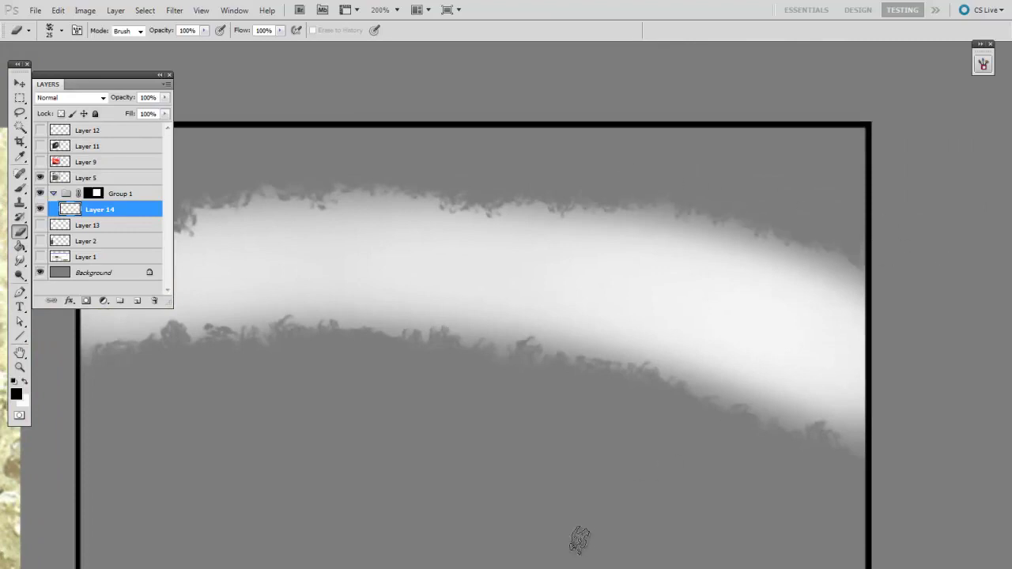
pyautogui.moveTo(579, 541); pyautogui.dragTo(644, 497)
pyautogui.hotkey('ctrl', '-')
pyautogui.moveTo(671, 556)
pyautogui.mouseDown()
pyautogui.moveTo(691, 531)
pyautogui.moveTo(676, 545)
pyautogui.mouseUp()
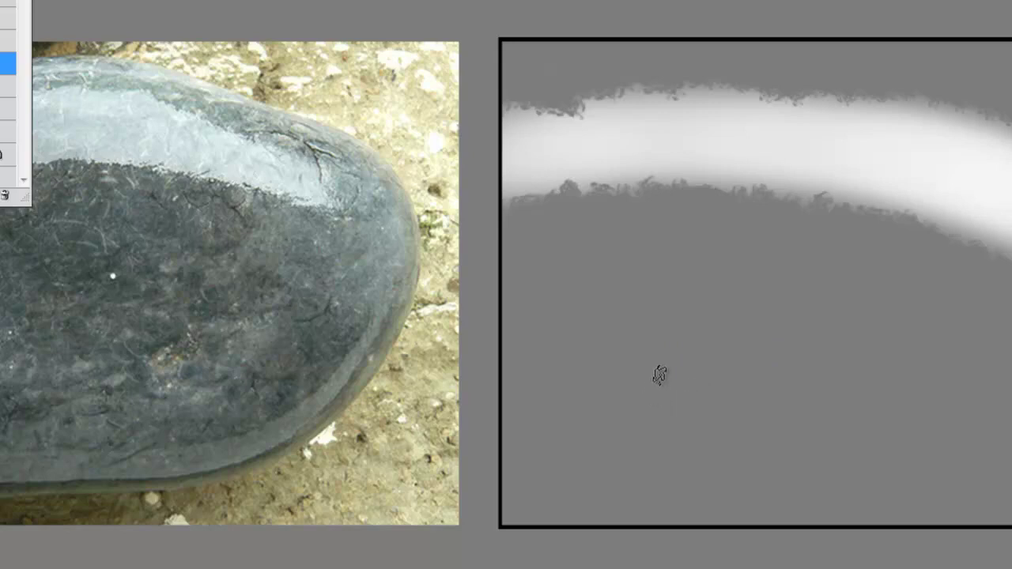
# Choose the soft round 40 px brush and set the foreground colour to light grey.
pyautogui.scroll(-1, 669, 367)
pyautogui.rightClick(696, 350)
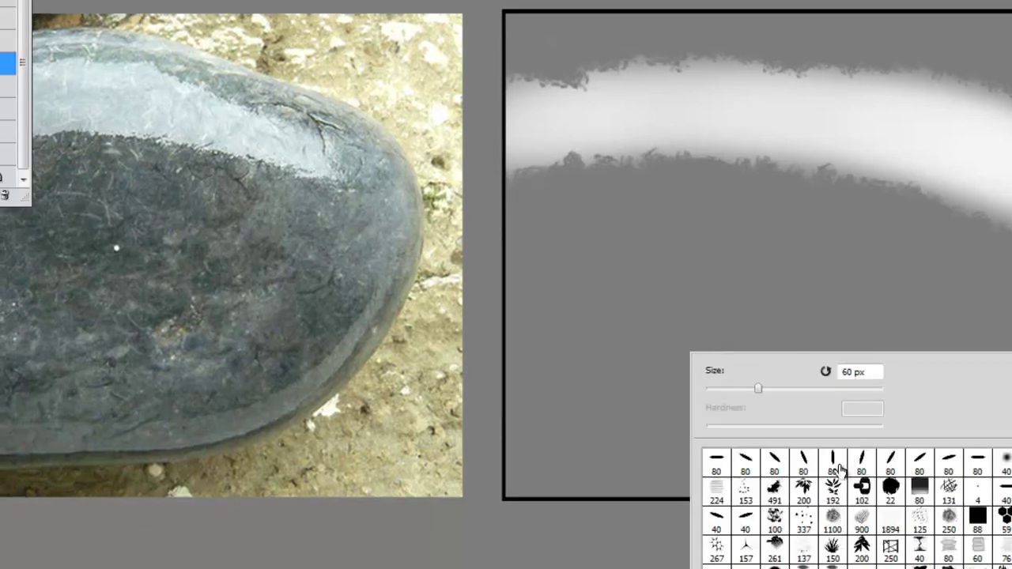
pyautogui.click(1007, 463)
pyautogui.moveTo(546, 441); pyautogui.dragTo(497, 419)
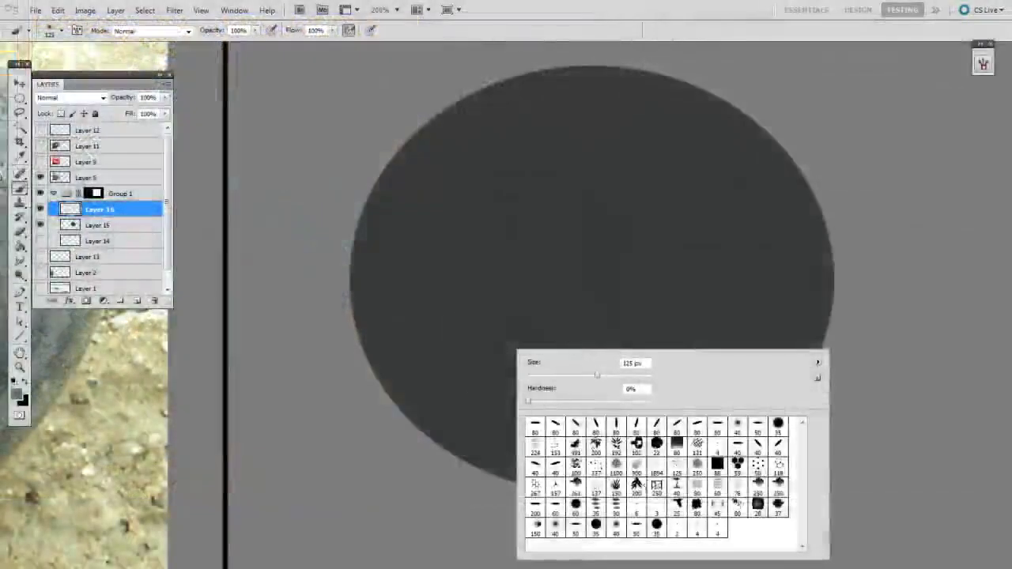
pyautogui.click(738, 427)
pyautogui.press('Return')
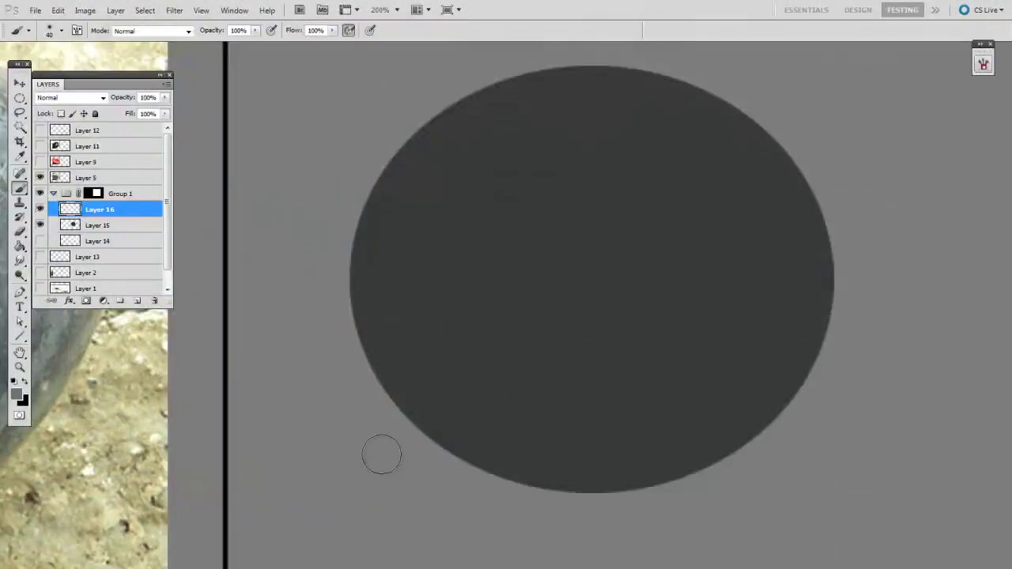
pyautogui.click(16, 393)
pyautogui.moveTo(550, 474); pyautogui.dragTo(523, 460)
pyautogui.click(808, 429)
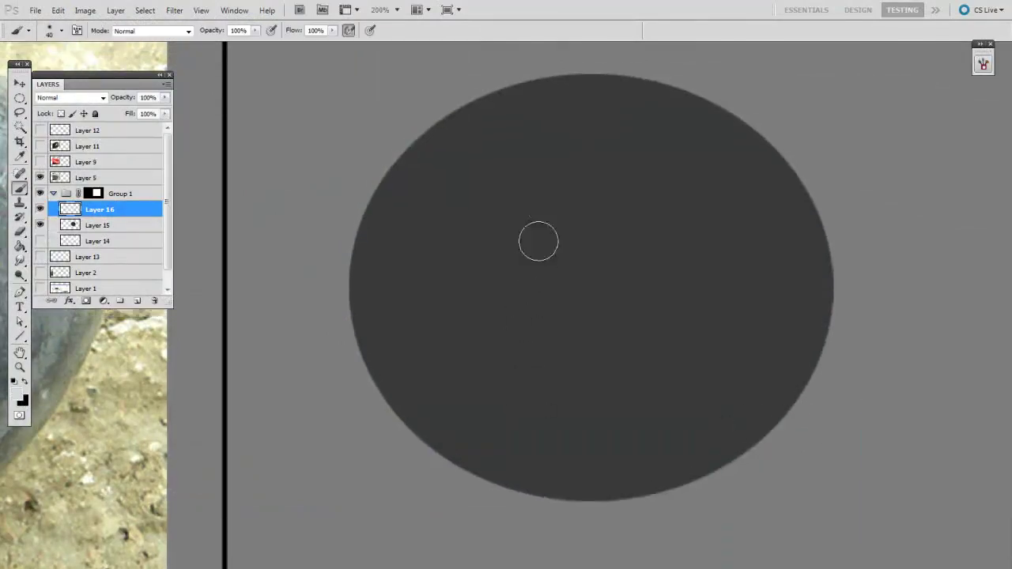
# Paint a soft light-grey highlight on the upper part of the dark ellipse, enlarging the brush to 100 px and 150 px.
pyautogui.moveTo(581, 210)
pyautogui.mouseDown()
pyautogui.moveTo(579, 251)
pyautogui.moveTo(598, 190)
pyautogui.moveTo(648, 254)
pyautogui.moveTo(628, 164)
pyautogui.moveTo(529, 221)
pyautogui.mouseUp()
pyautogui.press(']')
pyautogui.press(']')
pyautogui.press(']')
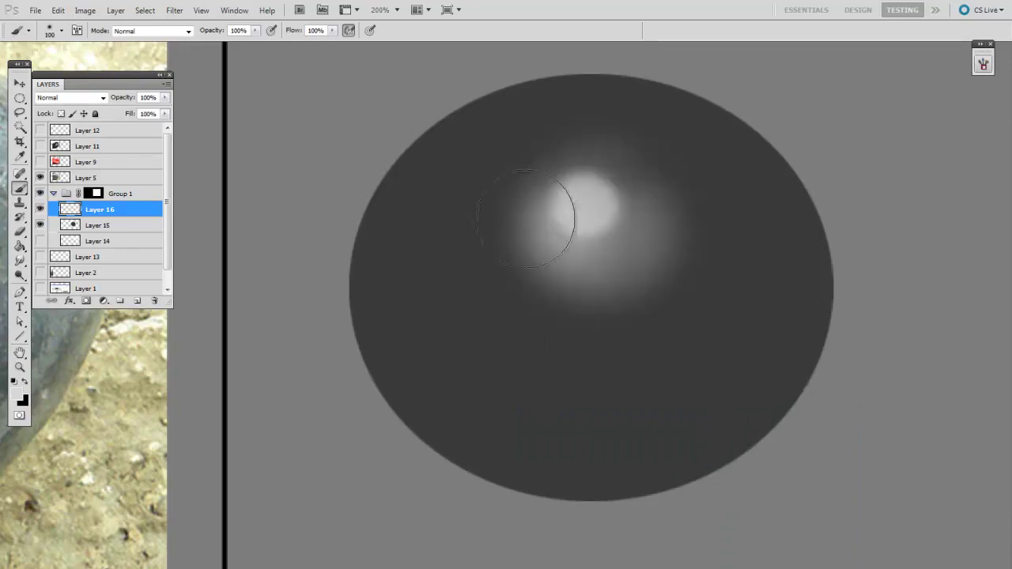
pyautogui.moveTo(593, 203); pyautogui.dragTo(583, 185)
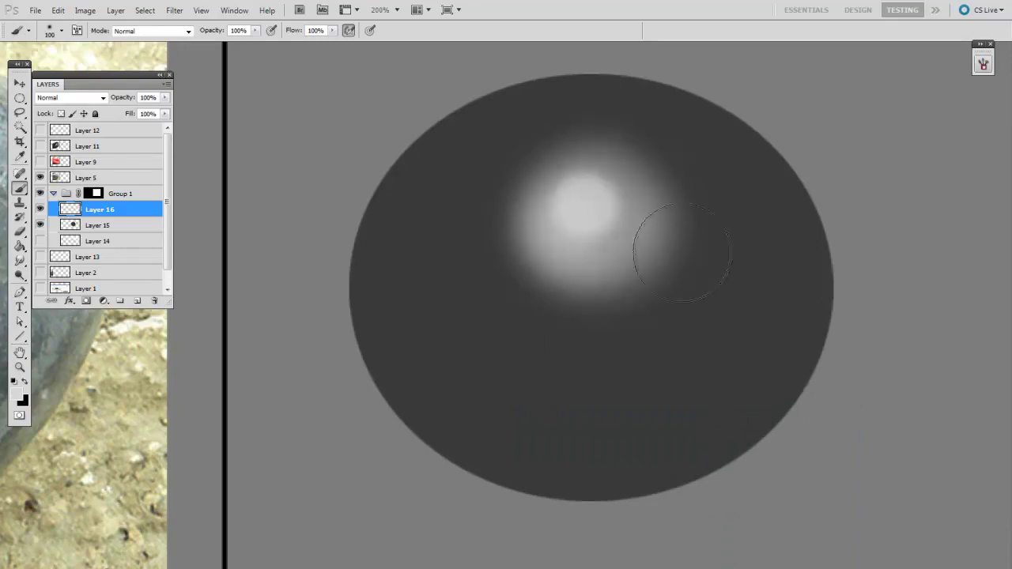
pyautogui.moveTo(683, 248)
pyautogui.mouseDown()
pyautogui.moveTo(562, 192)
pyautogui.moveTo(589, 172)
pyautogui.moveTo(552, 292)
pyautogui.moveTo(598, 165)
pyautogui.moveTo(564, 192)
pyautogui.mouseUp()
pyautogui.press(']')
pyautogui.press(']')
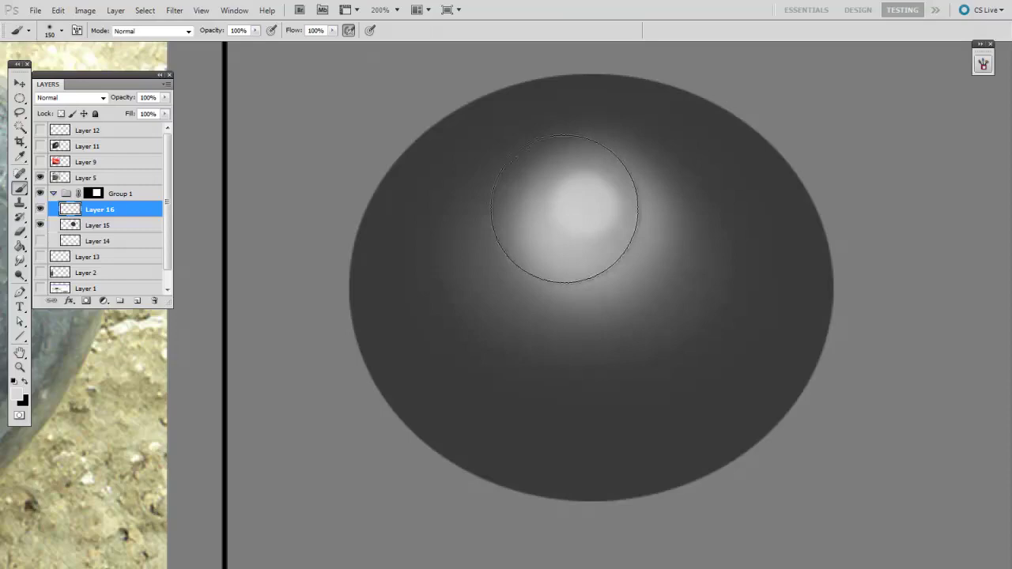
pyautogui.moveTo(551, 236)
pyautogui.mouseDown()
pyautogui.moveTo(572, 194)
pyautogui.moveTo(579, 235)
pyautogui.moveTo(539, 190)
pyautogui.moveTo(578, 239)
pyautogui.moveTo(538, 224)
pyautogui.moveTo(516, 242)
pyautogui.moveTo(532, 200)
pyautogui.moveTo(659, 251)
pyautogui.moveTo(524, 233)
pyautogui.moveTo(654, 233)
pyautogui.moveTo(580, 254)
pyautogui.moveTo(546, 243)
pyautogui.moveTo(635, 191)
pyautogui.moveTo(609, 175)
pyautogui.moveTo(558, 262)
pyautogui.moveTo(617, 260)
pyautogui.moveTo(543, 199)
pyautogui.moveTo(668, 264)
pyautogui.moveTo(535, 204)
pyautogui.moveTo(771, 305)
pyautogui.moveTo(640, 241)
pyautogui.mouseUp()
pyautogui.moveTo(626, 276)
pyautogui.mouseDown()
pyautogui.moveTo(598, 263)
pyautogui.moveTo(593, 240)
pyautogui.mouseUp()
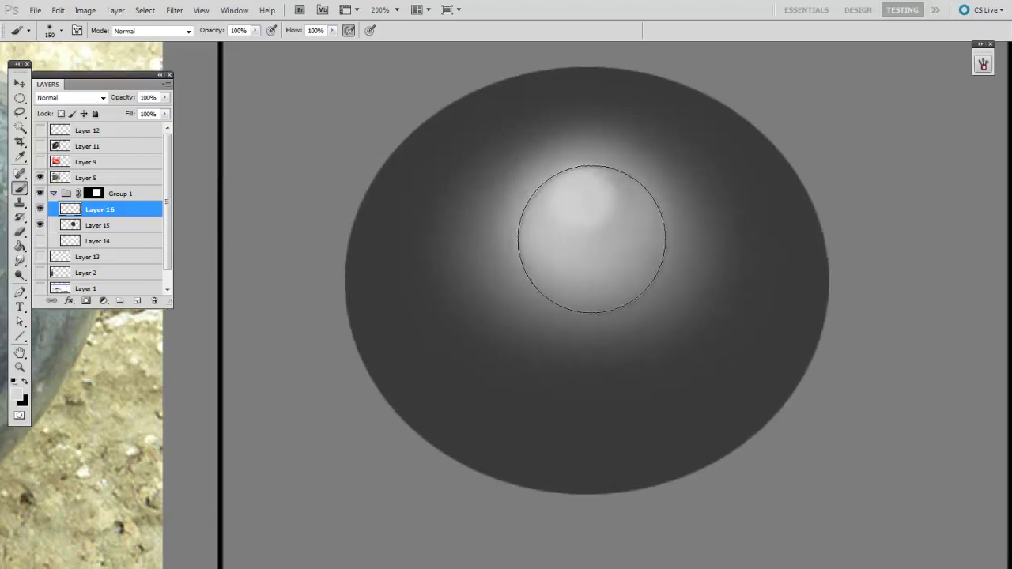
# Erase all around the highlight's soft outline with the textured eraser at 25 px to give it a rough edge.
pyautogui.press('e')
pyautogui.rightClick(596, 235)
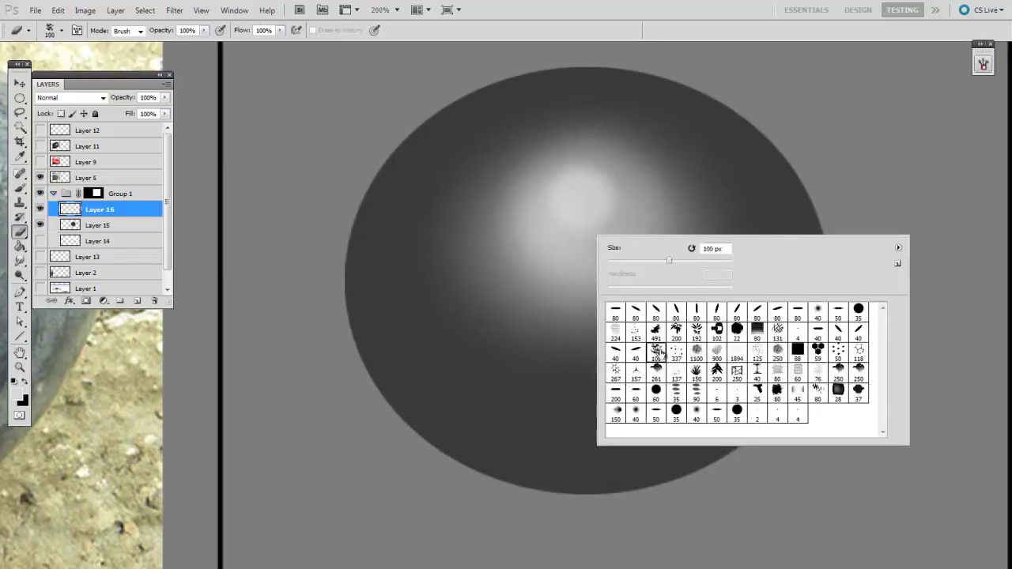
pyautogui.doubleClick(661, 352)
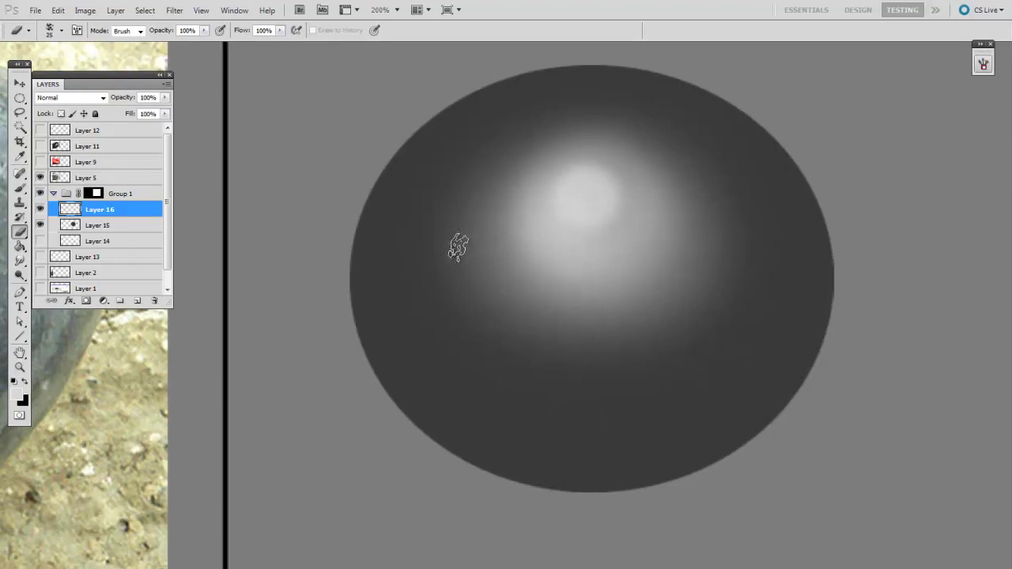
pyautogui.moveTo(459, 244)
pyautogui.mouseDown()
pyautogui.moveTo(482, 163)
pyautogui.moveTo(446, 210)
pyautogui.mouseUp()
pyautogui.moveTo(500, 134)
pyautogui.mouseDown()
pyautogui.moveTo(445, 196)
pyautogui.moveTo(451, 280)
pyautogui.moveTo(463, 276)
pyautogui.moveTo(483, 301)
pyautogui.mouseUp()
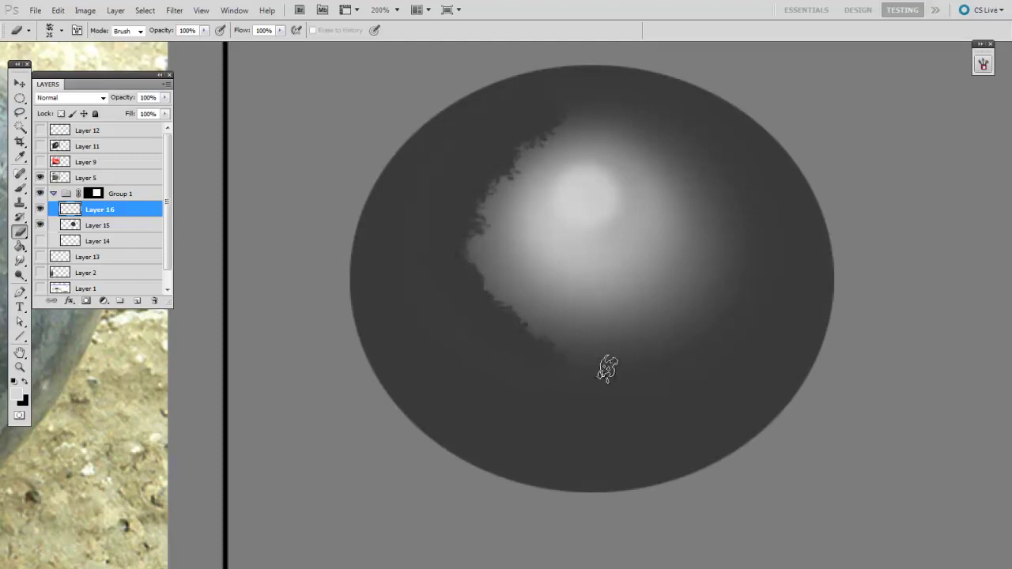
pyautogui.moveTo(605, 366)
pyautogui.mouseDown()
pyautogui.moveTo(519, 331)
pyautogui.moveTo(546, 352)
pyautogui.moveTo(679, 344)
pyautogui.moveTo(734, 244)
pyautogui.moveTo(691, 135)
pyautogui.moveTo(562, 97)
pyautogui.mouseUp()
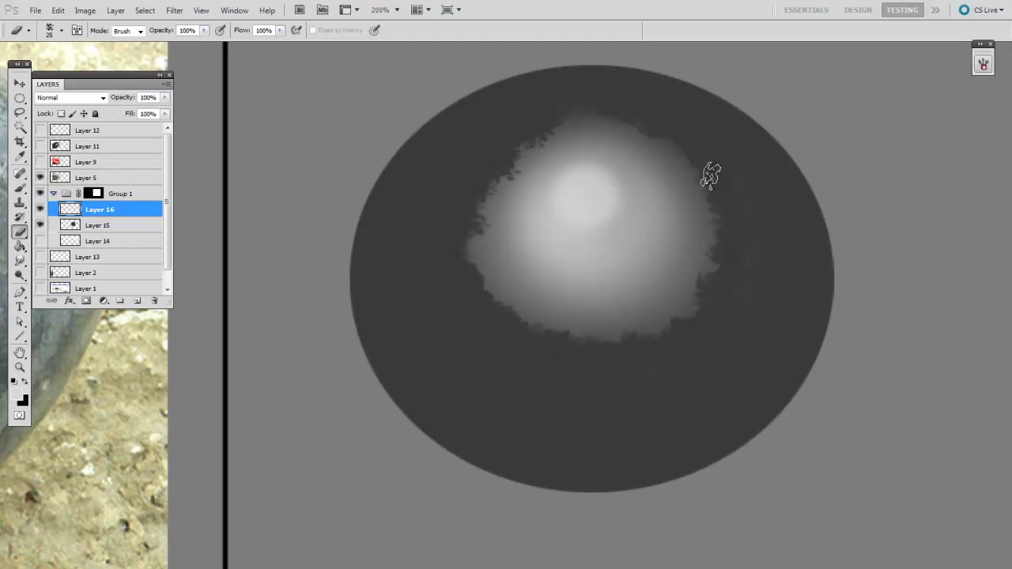
pyautogui.moveTo(682, 157); pyautogui.dragTo(710, 180)
pyautogui.moveTo(590, 105); pyautogui.dragTo(667, 133)
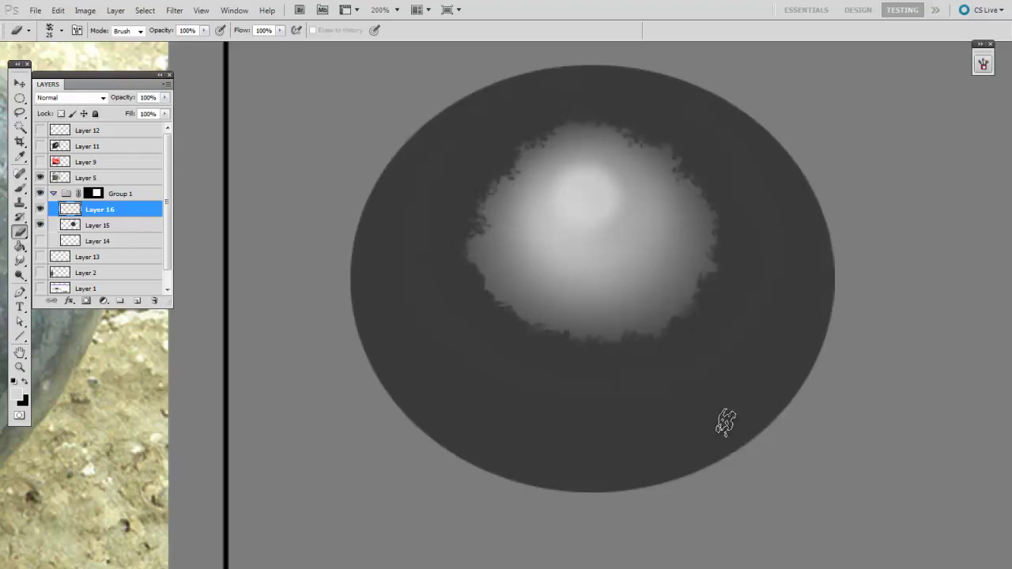
# Scale the highlight on Layer 16 proportionally to 73.75% and keep it near the top centre of the dark ellipse.
pyautogui.hotkey('ctrl', '-')
pyautogui.moveTo(796, 477)
pyautogui.mouseDown()
pyautogui.moveTo(782, 416)
pyautogui.moveTo(828, 357)
pyautogui.mouseUp()
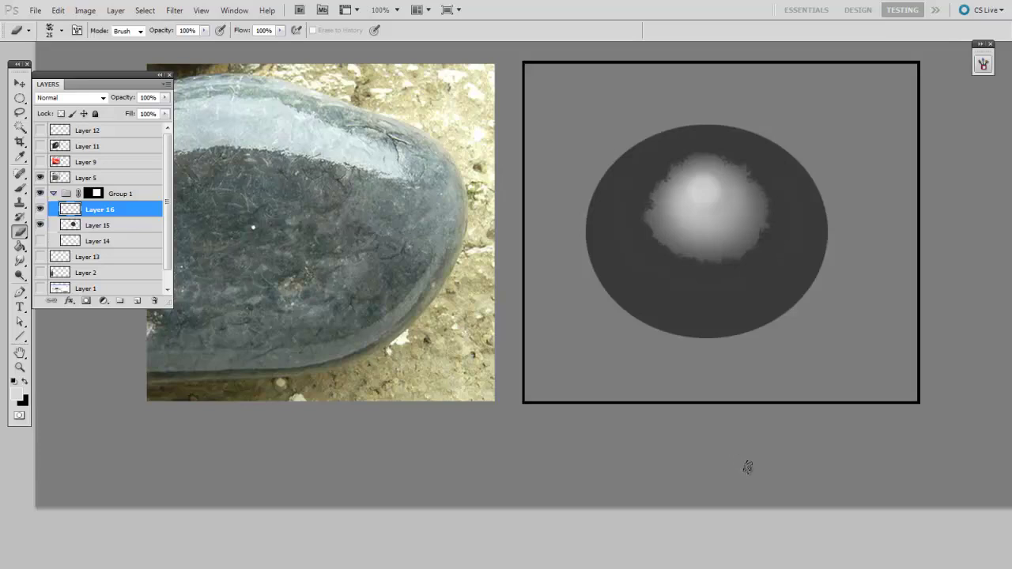
pyautogui.hotkey('ctrl', 't')
pyautogui.moveTo(809, 302); pyautogui.dragTo(771, 264)
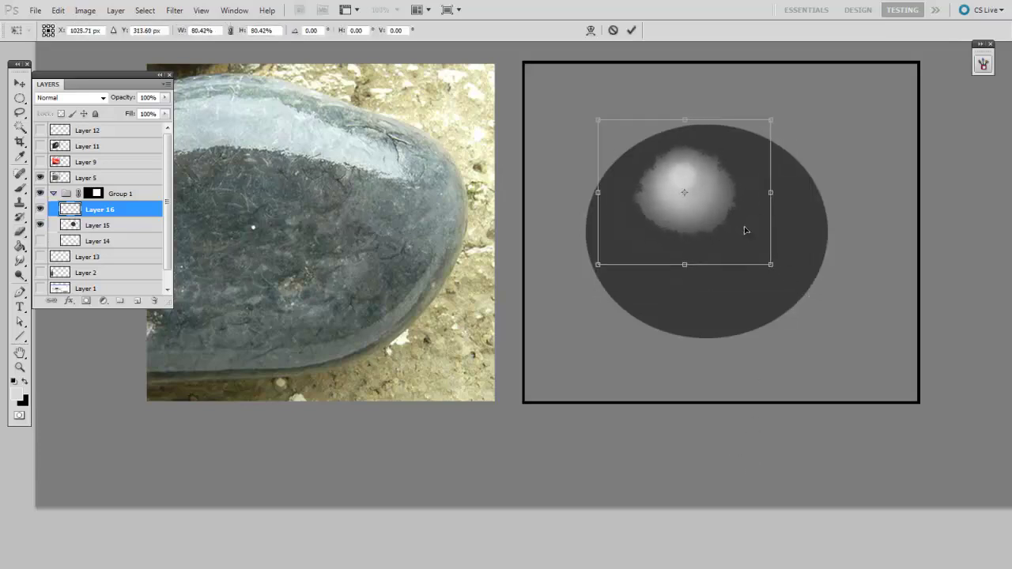
pyautogui.moveTo(746, 230); pyautogui.dragTo(769, 240)
pyautogui.moveTo(795, 273); pyautogui.dragTo(780, 255)
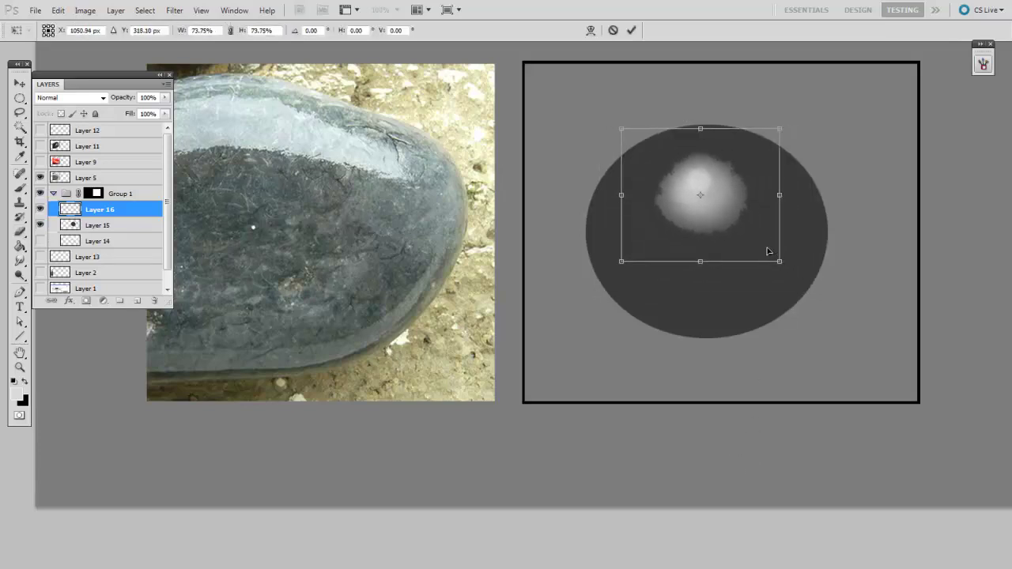
pyautogui.press('Return')
pyautogui.press('b')
pyautogui.press('v')
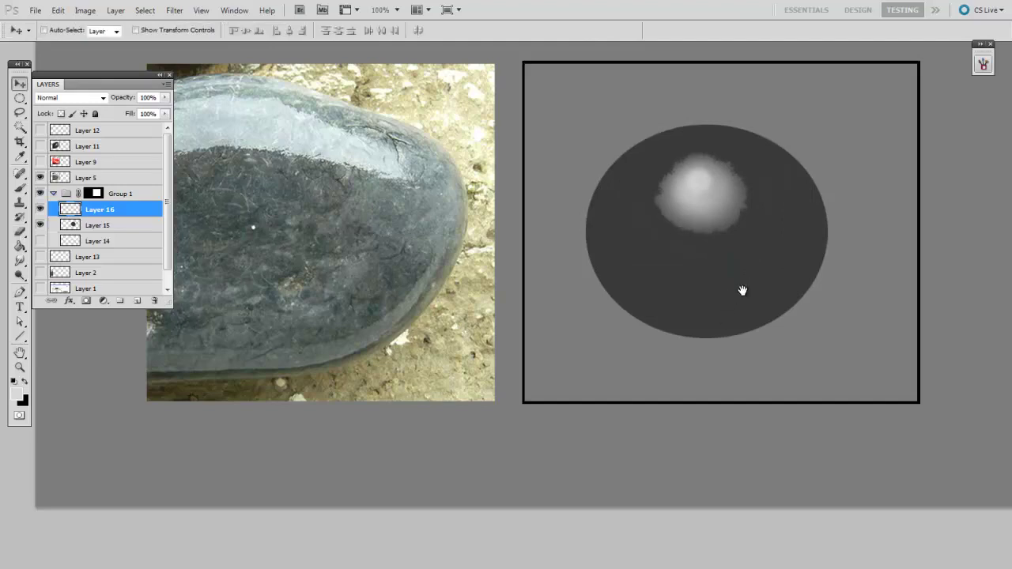